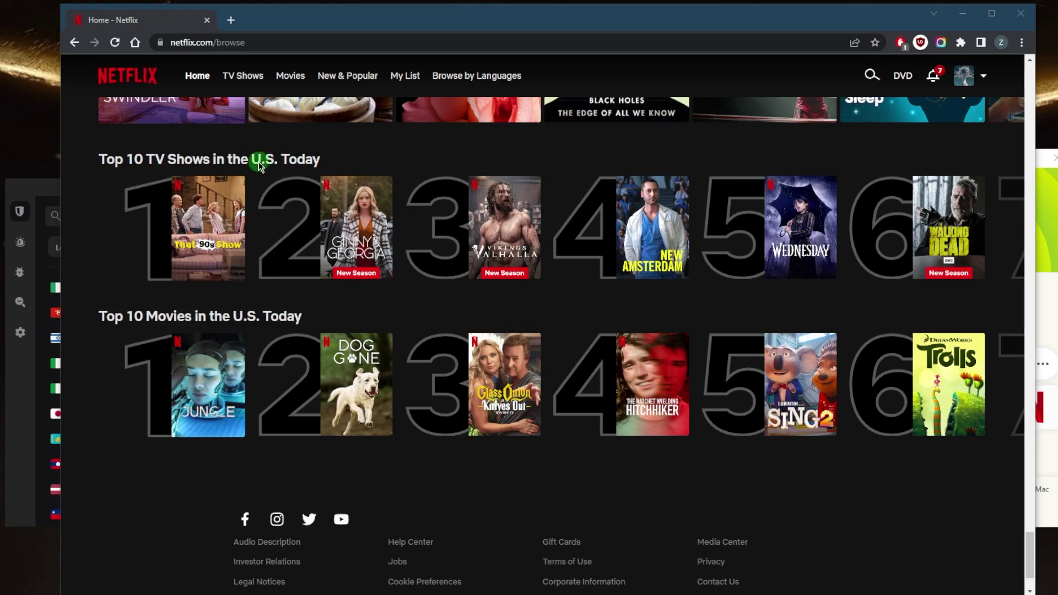
Bring the ExpressVPN window, connected to USA - Chicago, to the front
{"action": "left_click", "coordinate": [1046, 299]}
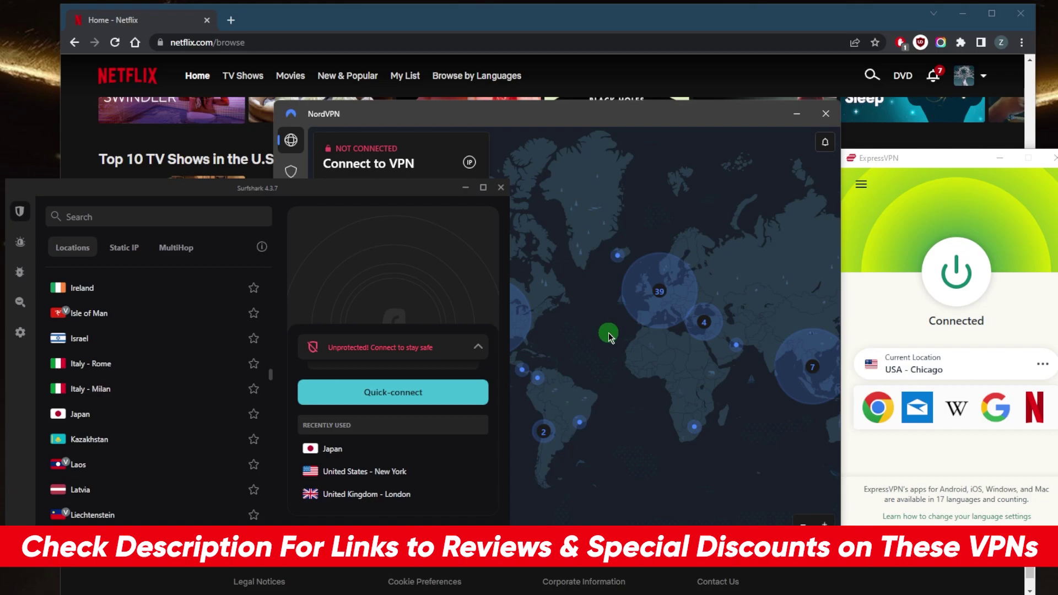
Disconnect ExpressVPN from Chicago, then raise the NordVPN and Surfshark windows
{"action": "left_click", "coordinate": [942, 273]}
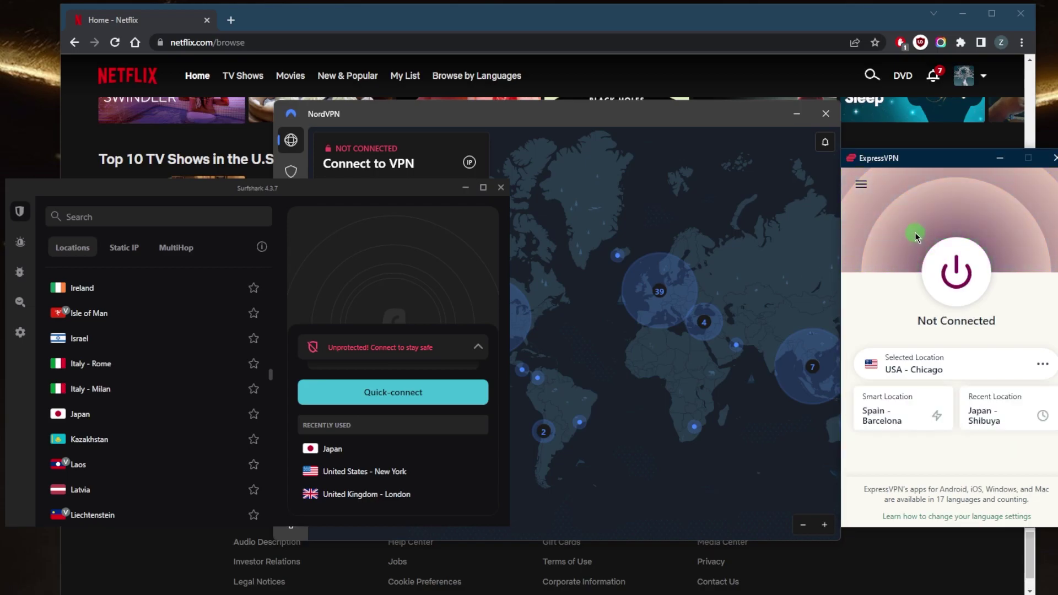
{"action": "left_click", "coordinate": [594, 219]}
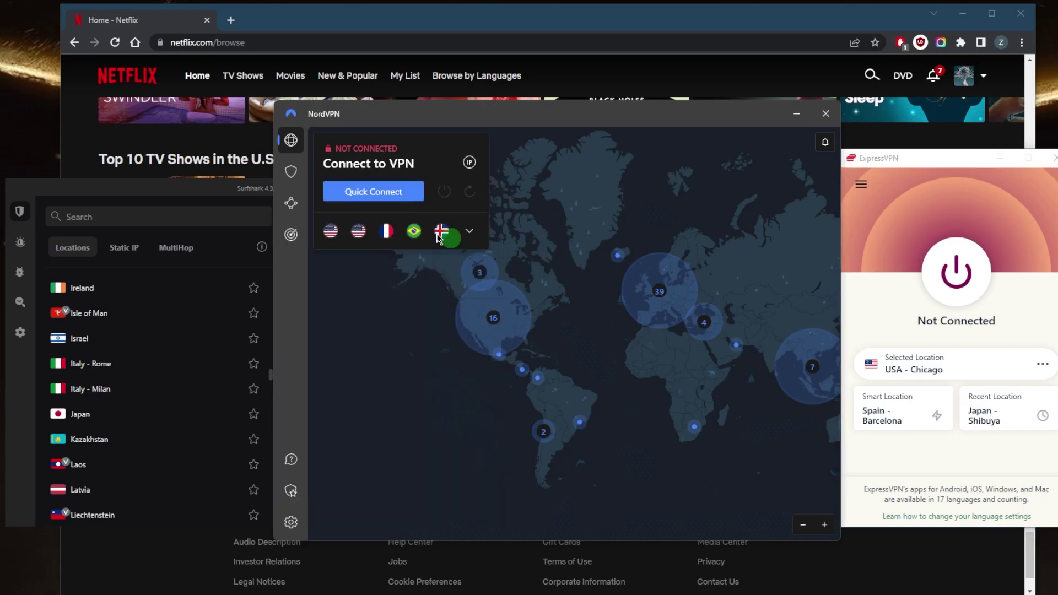
{"action": "left_click", "coordinate": [290, 203]}
{"action": "left_click", "coordinate": [290, 155]}
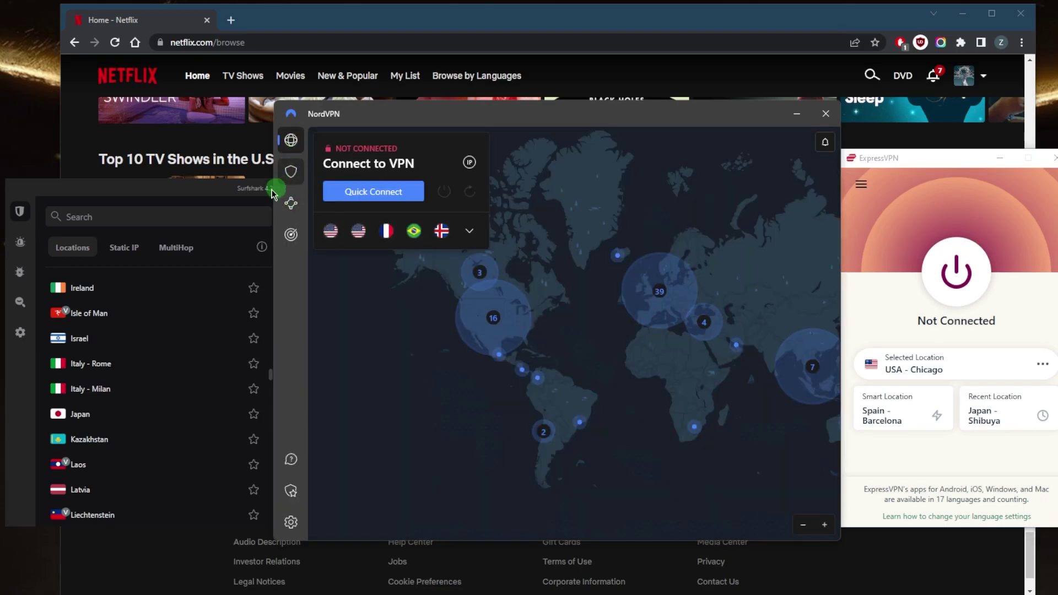
{"action": "left_click", "coordinate": [329, 213]}
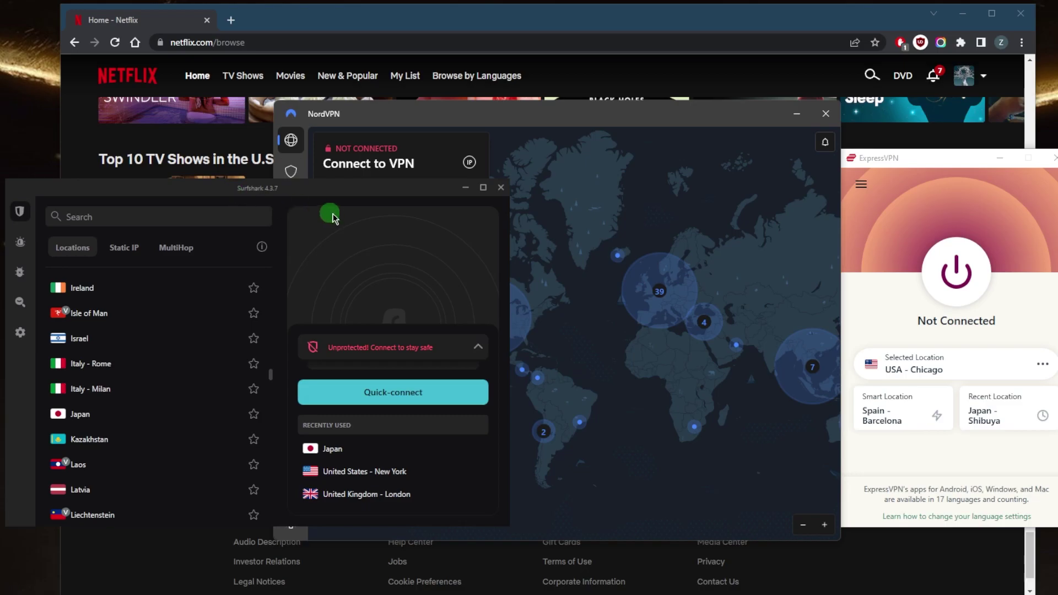
Connect ExpressVPN to Japan - Shibuya from the Japan list in VPN Locations
{"action": "left_click", "coordinate": [860, 183]}
{"action": "left_click", "coordinate": [880, 208]}
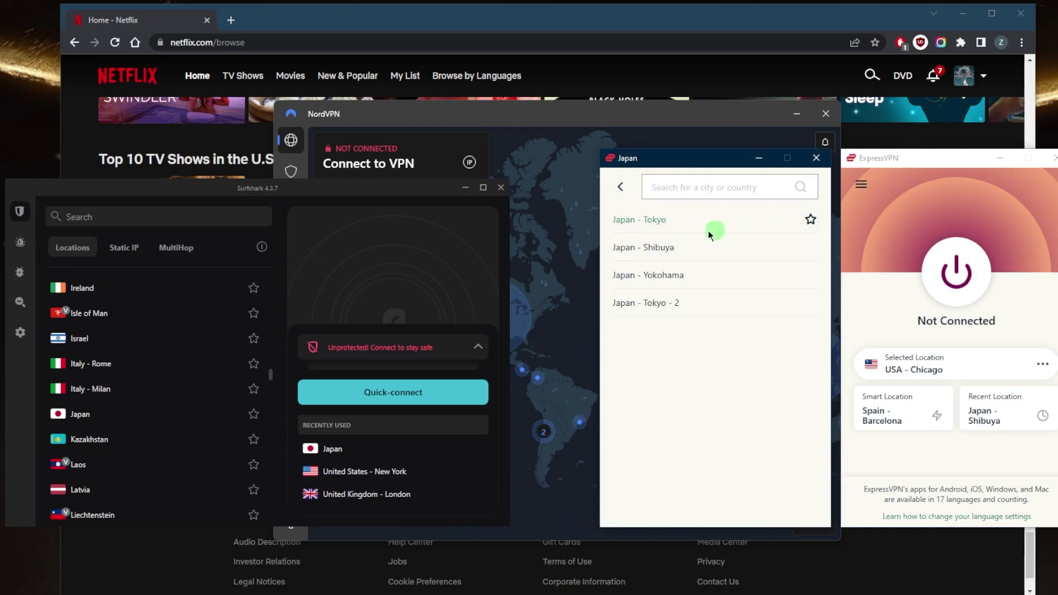
{"action": "left_click", "coordinate": [622, 192]}
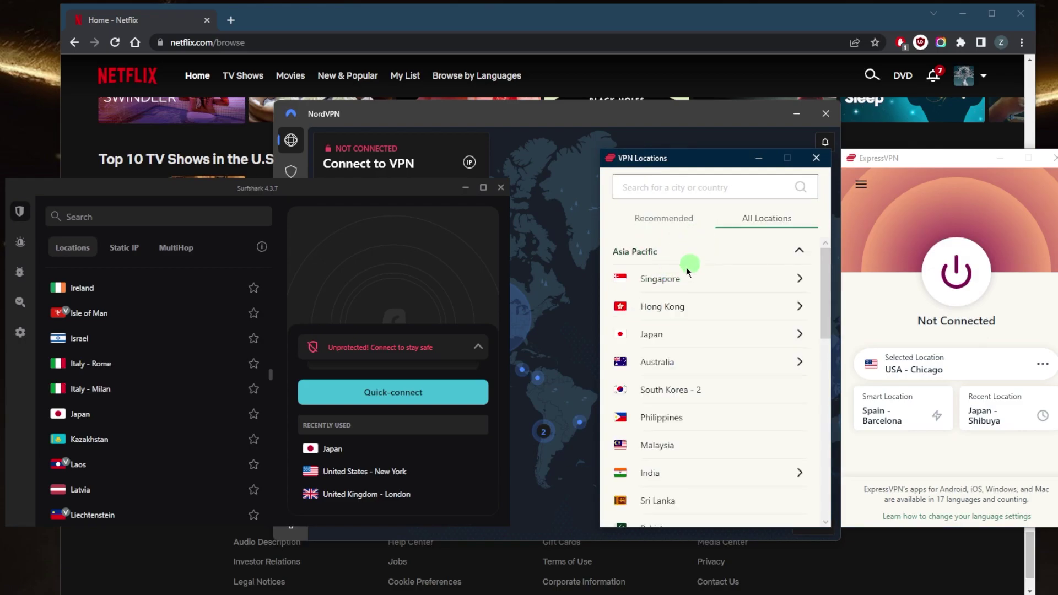
{"action": "left_click", "coordinate": [798, 333]}
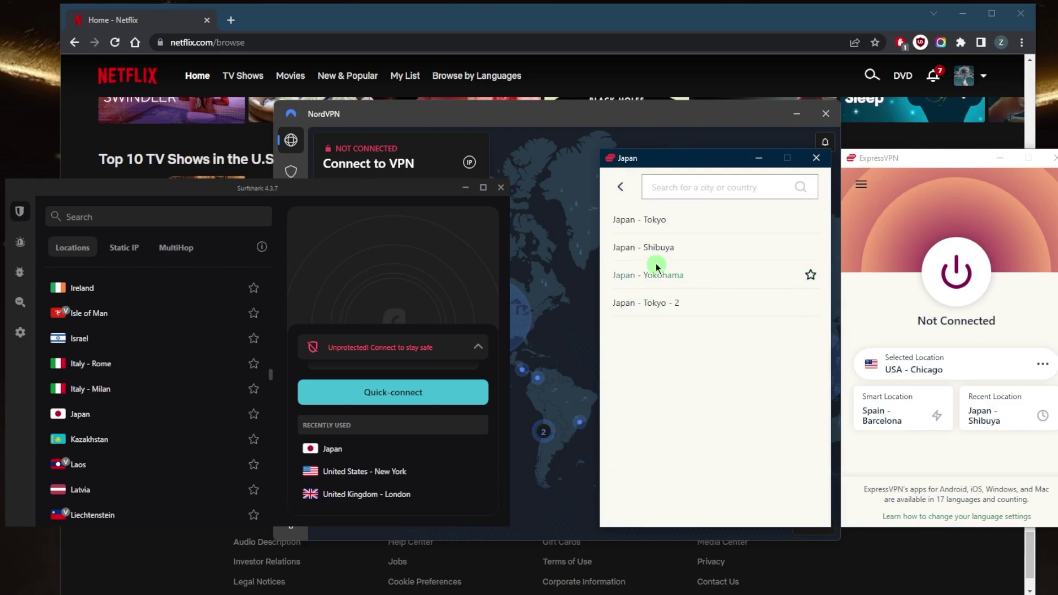
{"action": "left_click", "coordinate": [663, 246]}
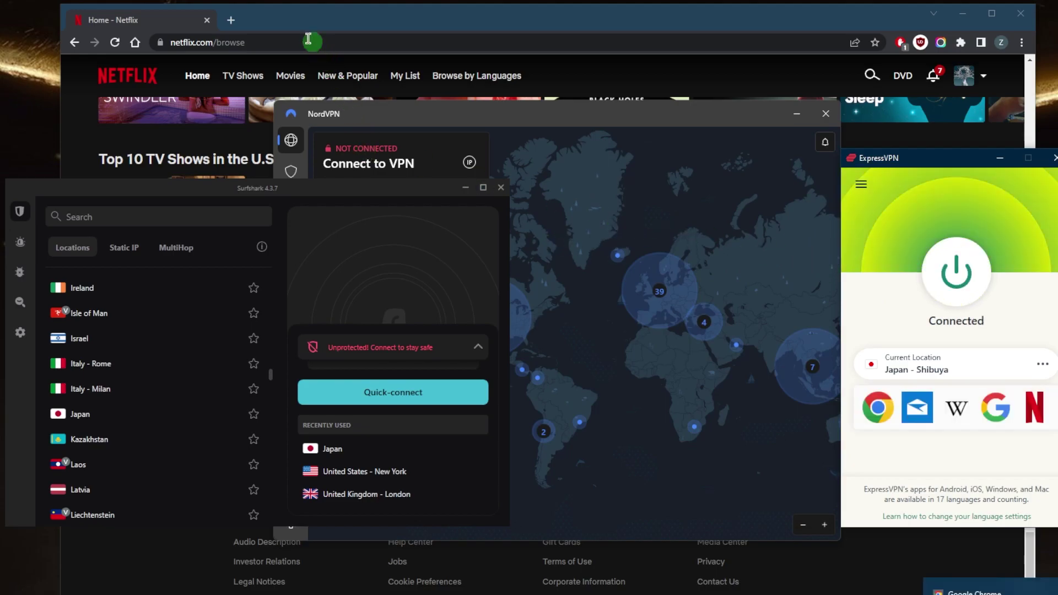
Reload the Netflix home page in Chrome over the Japan - Shibuya connection
{"action": "left_click", "coordinate": [284, 27]}
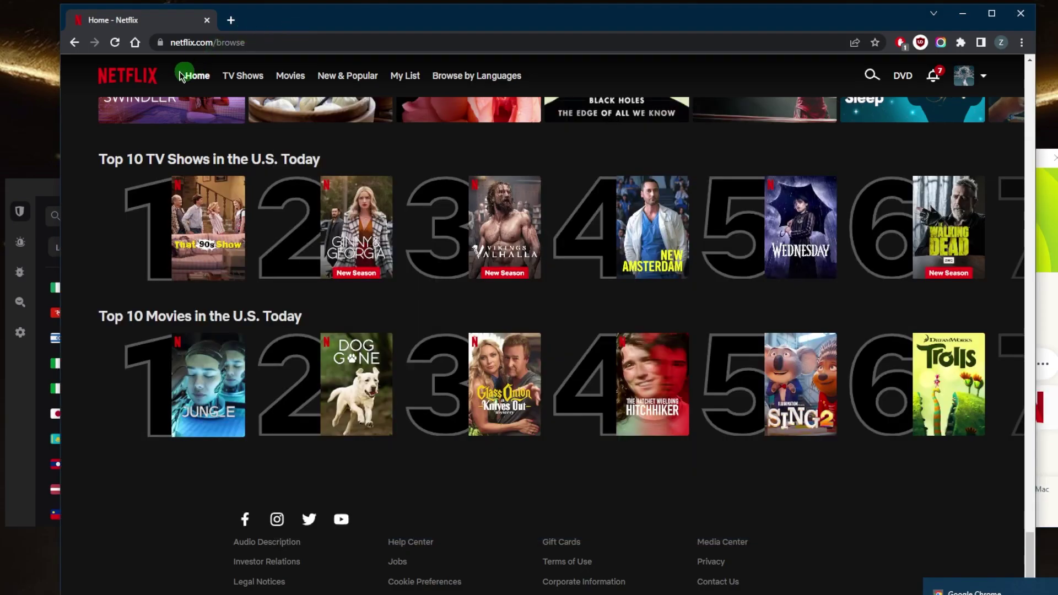
{"action": "left_click", "coordinate": [115, 42]}
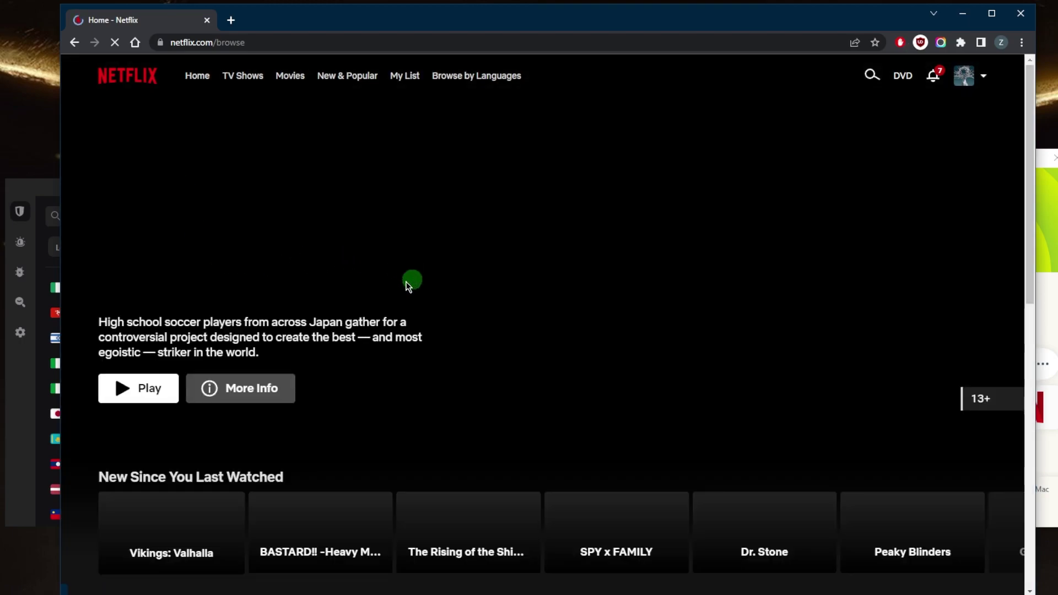
{"action": "scroll", "coordinate": [438, 251], "scroll_direction": "down", "scroll_amount": 5}
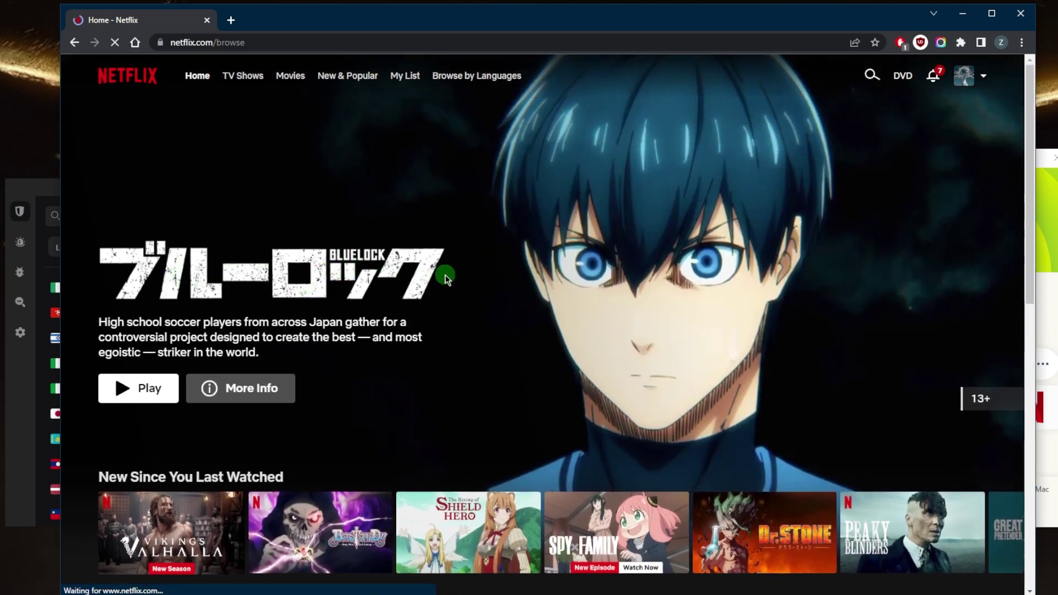
{"action": "scroll", "coordinate": [506, 273], "scroll_direction": "down", "scroll_amount": 5}
{"action": "scroll", "coordinate": [502, 274], "scroll_direction": "down", "scroll_amount": 5}
{"action": "scroll", "coordinate": [500, 274], "scroll_direction": "down", "scroll_amount": 5}
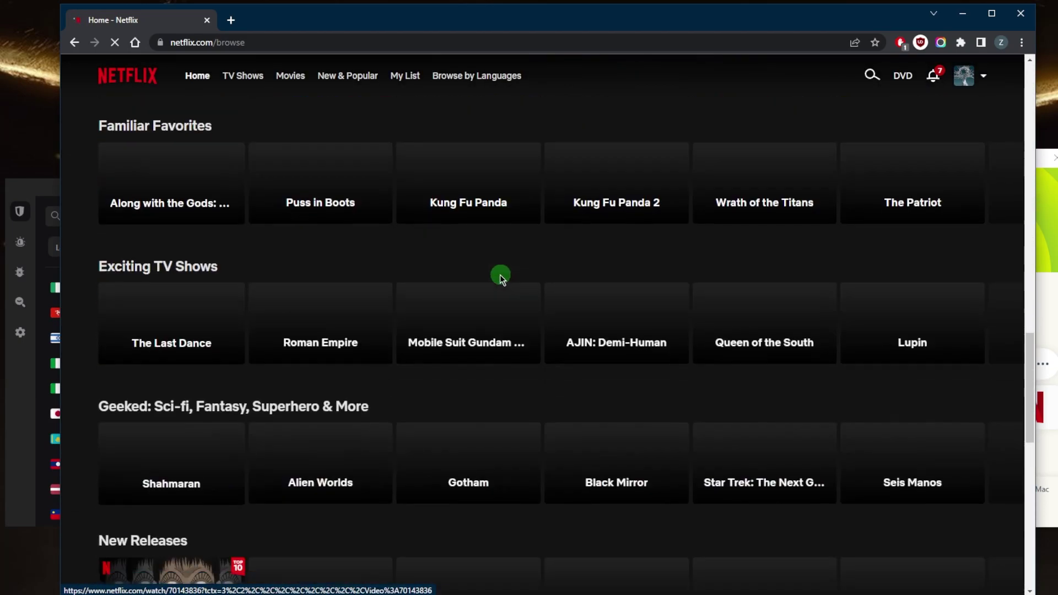
{"action": "scroll", "coordinate": [495, 277], "scroll_direction": "down", "scroll_amount": 1}
{"action": "scroll", "coordinate": [484, 281], "scroll_direction": "down", "scroll_amount": 5}
{"action": "scroll", "coordinate": [482, 281], "scroll_direction": "down", "scroll_amount": 5}
{"action": "scroll", "coordinate": [482, 284], "scroll_direction": "down", "scroll_amount": 5}
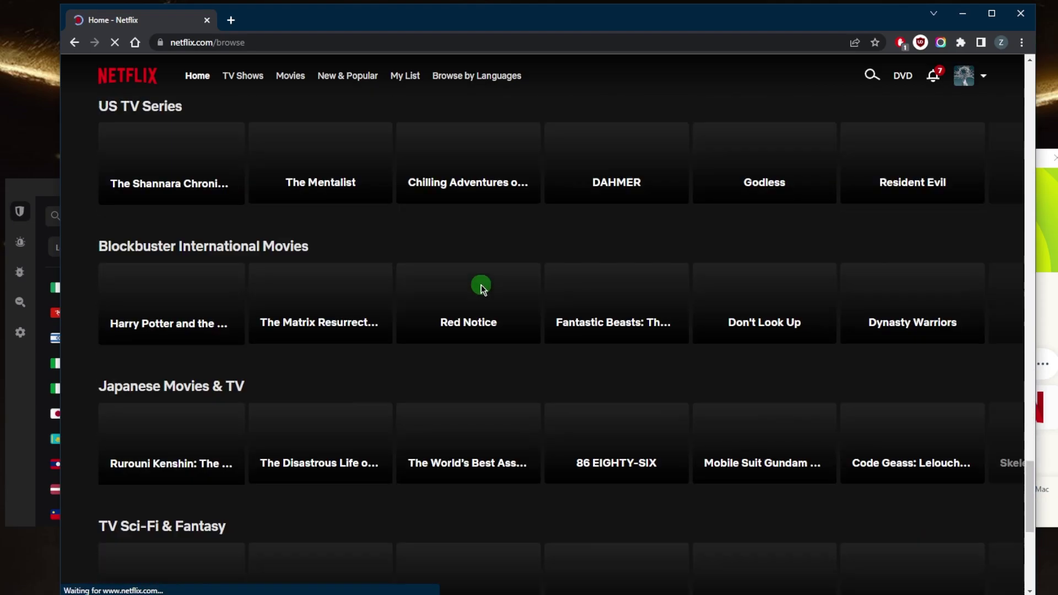
{"action": "scroll", "coordinate": [482, 285], "scroll_direction": "down", "scroll_amount": 5}
{"action": "scroll", "coordinate": [467, 283], "scroll_direction": "down", "scroll_amount": 5}
{"action": "scroll", "coordinate": [464, 286], "scroll_direction": "down", "scroll_amount": 5}
{"action": "scroll", "coordinate": [398, 306], "scroll_direction": "down", "scroll_amount": 5}
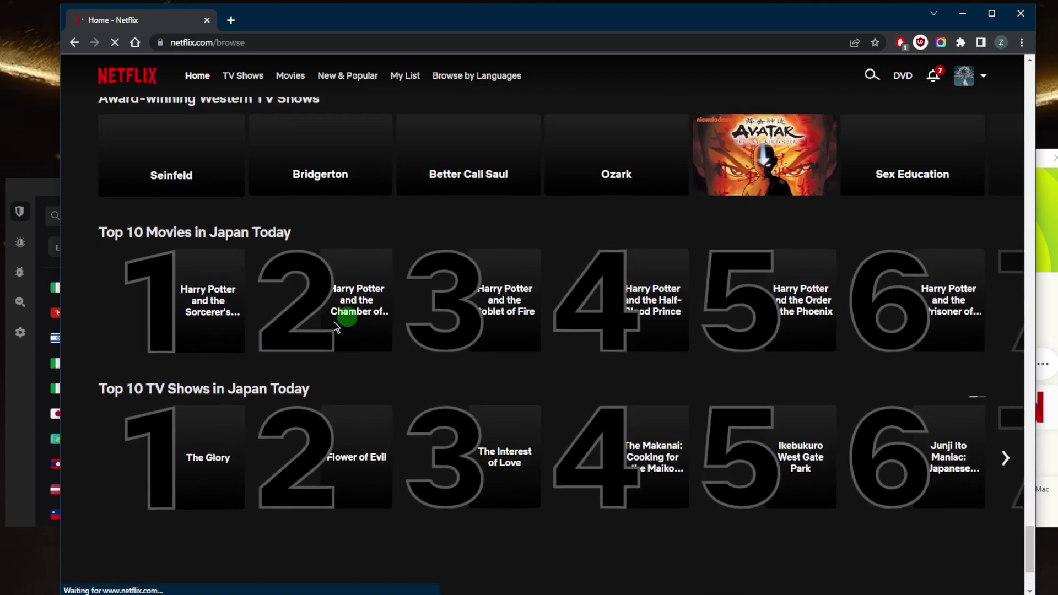
{"action": "scroll", "coordinate": [178, 285], "scroll_direction": "down", "scroll_amount": 1}
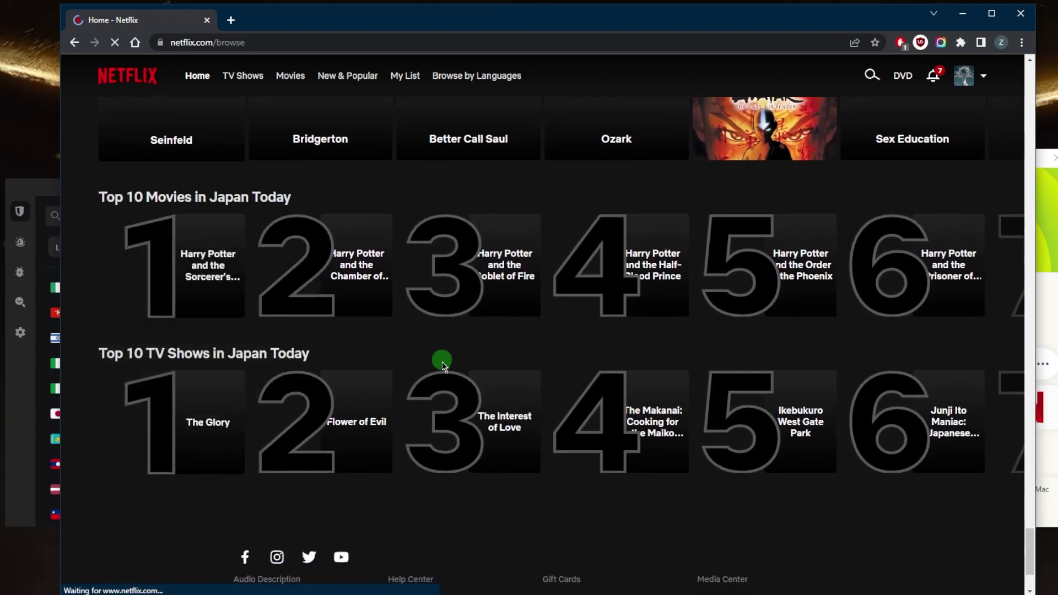